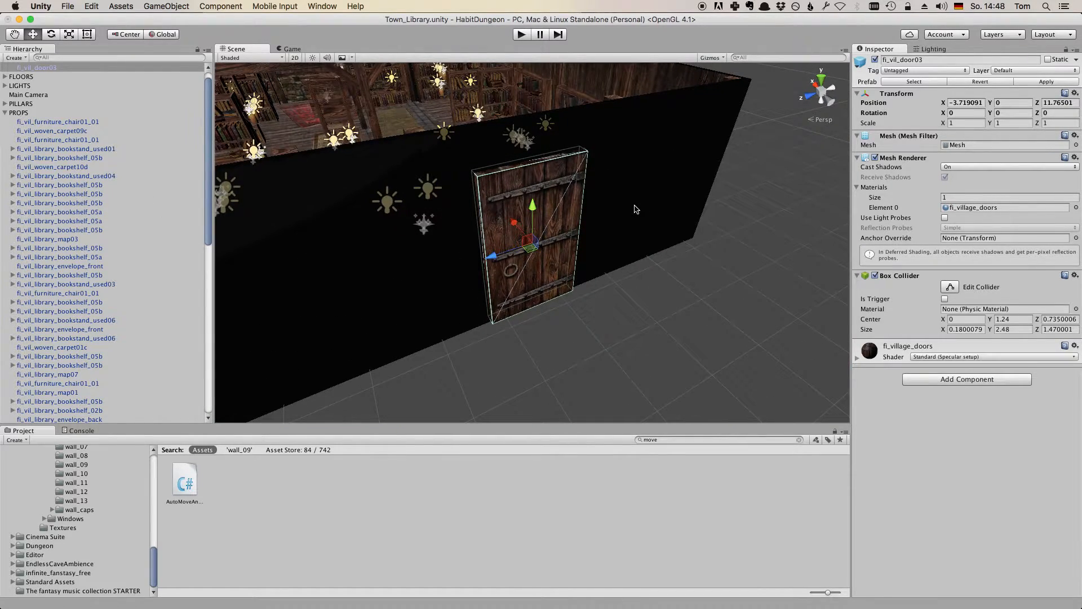
# Select the sphere outside the library door and run the scene in play mode
pyautogui.scroll(-6, 635, 209)
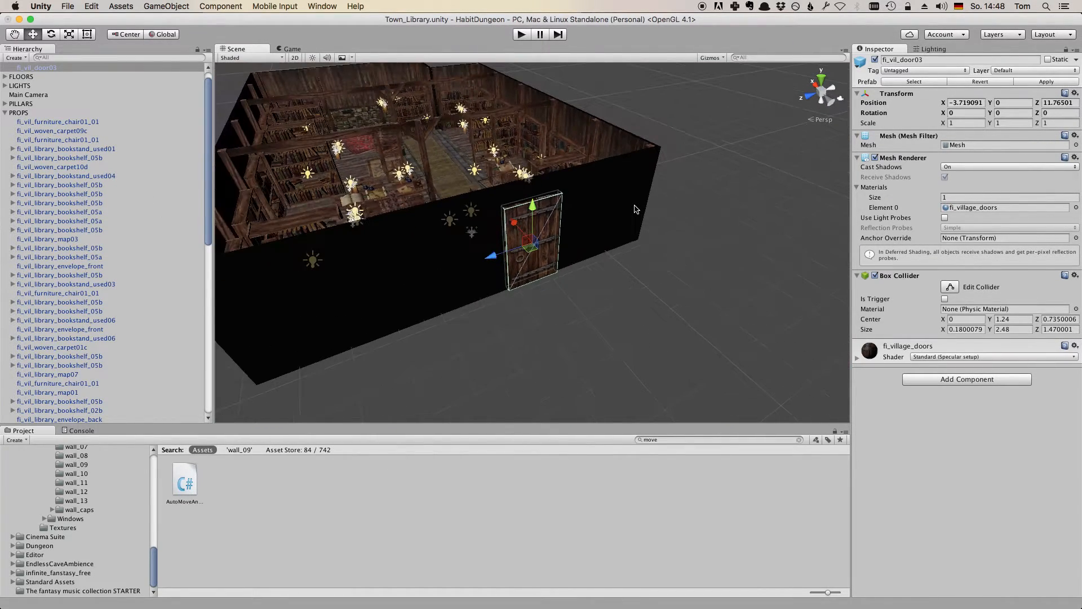
pyautogui.scroll(-2, 599, 244)
pyautogui.press('q')
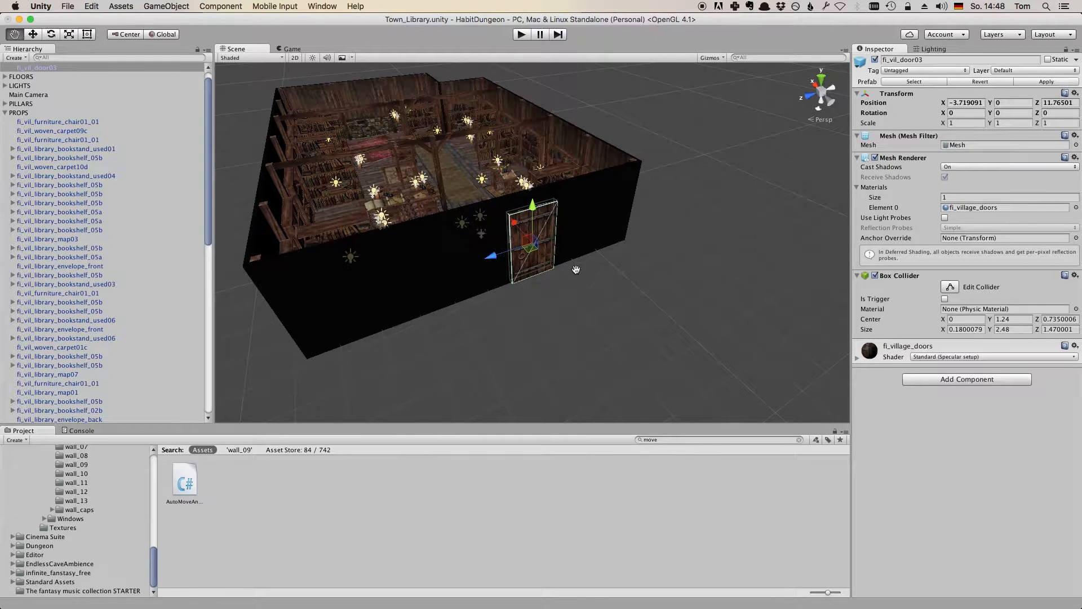
pyautogui.scroll(-4, 578, 271)
pyautogui.moveTo(579, 270); pyautogui.dragTo(554, 234, button='middle')
pyautogui.click(531, 274)
pyautogui.keyDown('alt'); pyautogui.moveTo(604, 224); pyautogui.dragTo(668, 226); pyautogui.keyUp('alt')
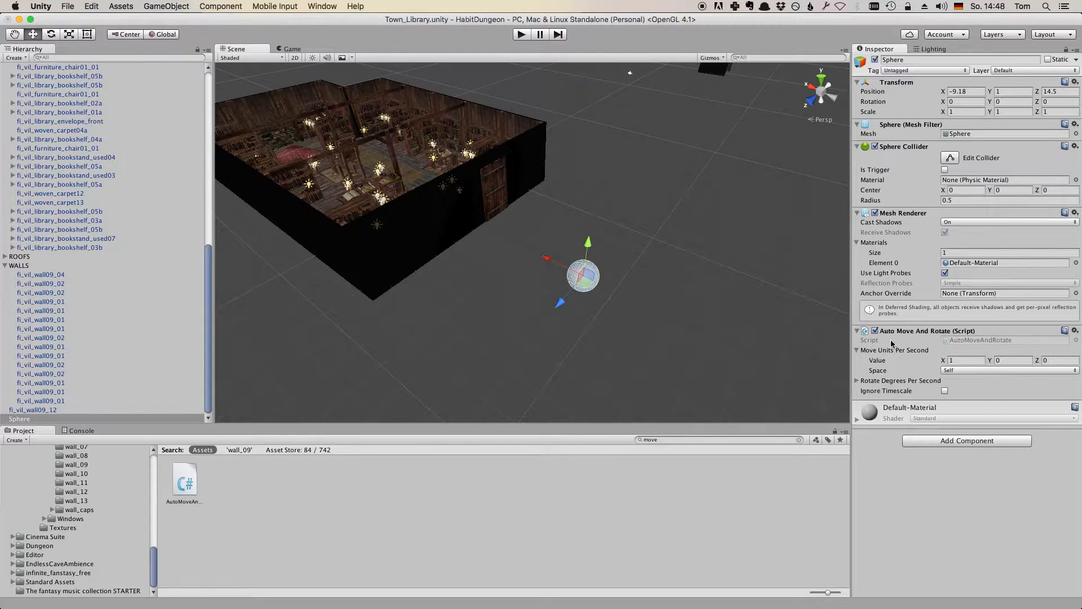
pyautogui.click(521, 35)
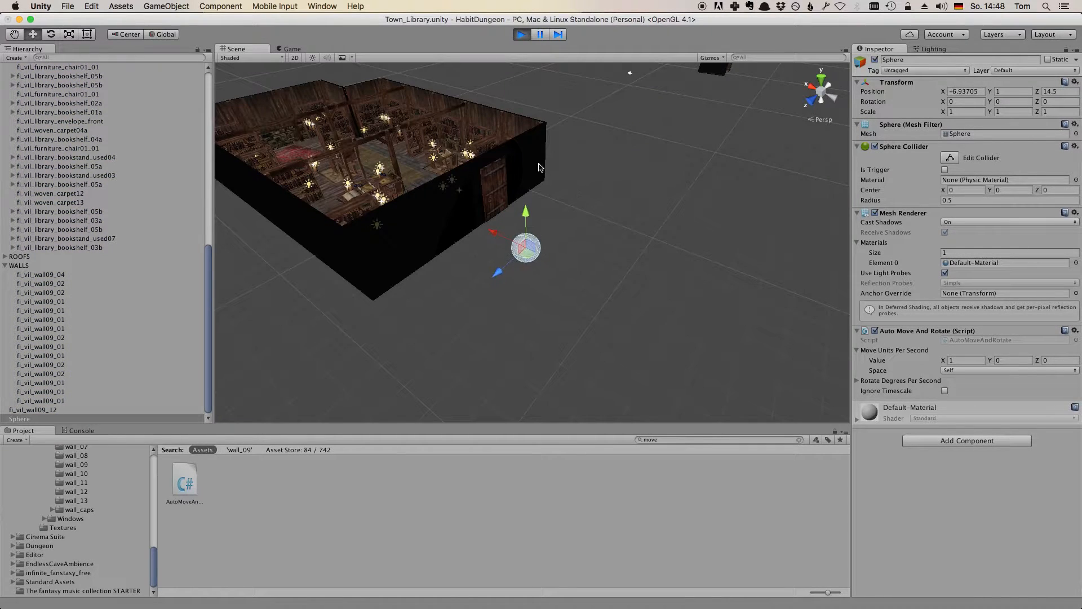
pyautogui.moveTo(596, 192); pyautogui.dragTo(624, 257, button='middle')
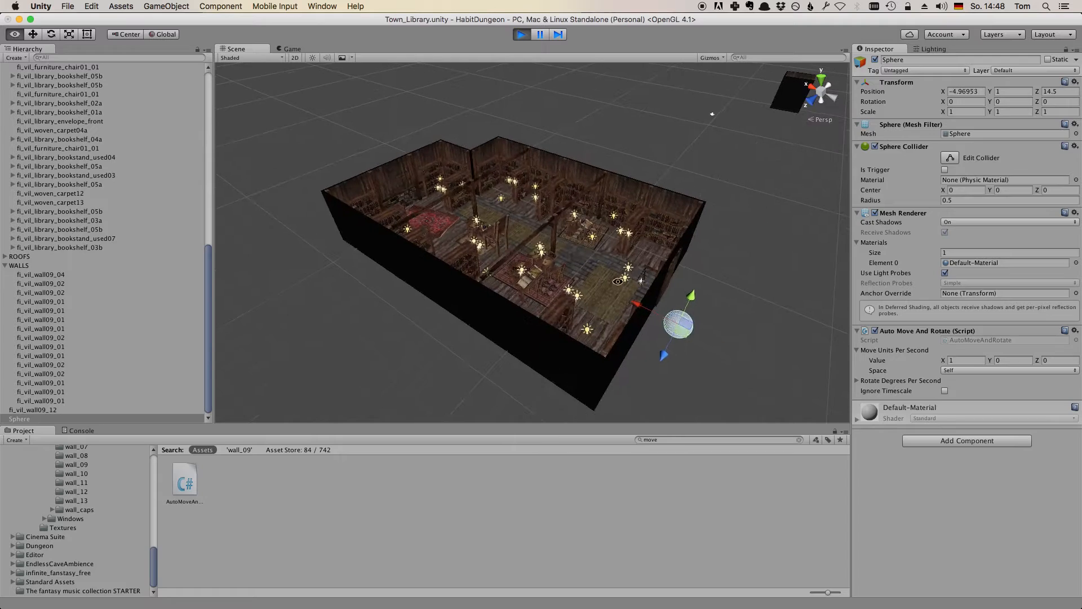
pyautogui.moveTo(678, 254); pyautogui.dragTo(779, 330)
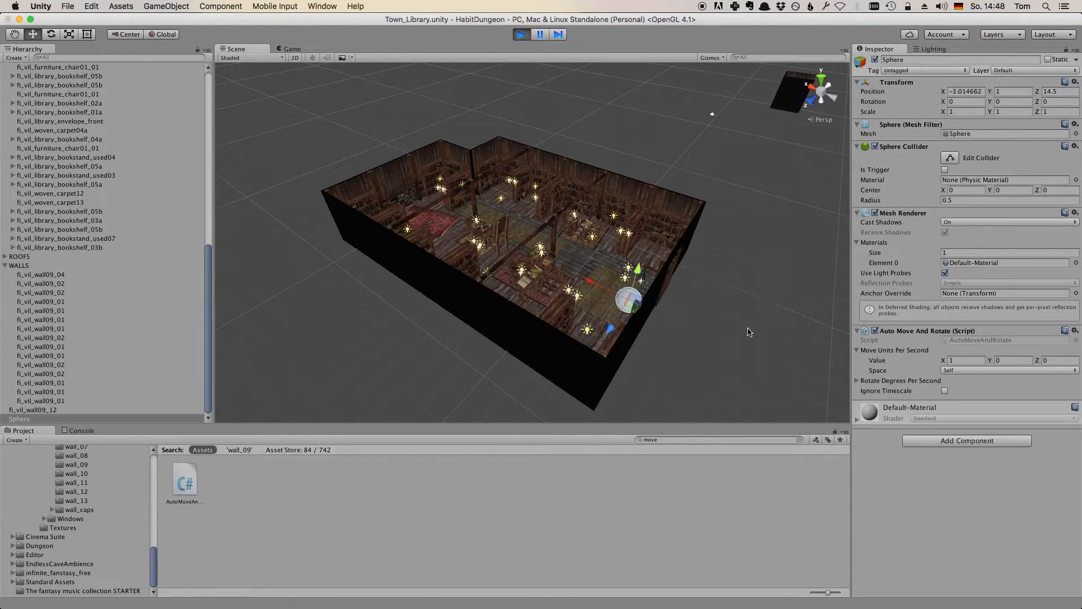
# Frame the moving sphere in the scene view and lock the view so it follows the sphere
pyautogui.press('super+p')
pyautogui.press('f')
pyautogui.keyDown('alt'); pyautogui.moveTo(753, 251); pyautogui.dragTo(569, 165); pyautogui.keyUp('alt')
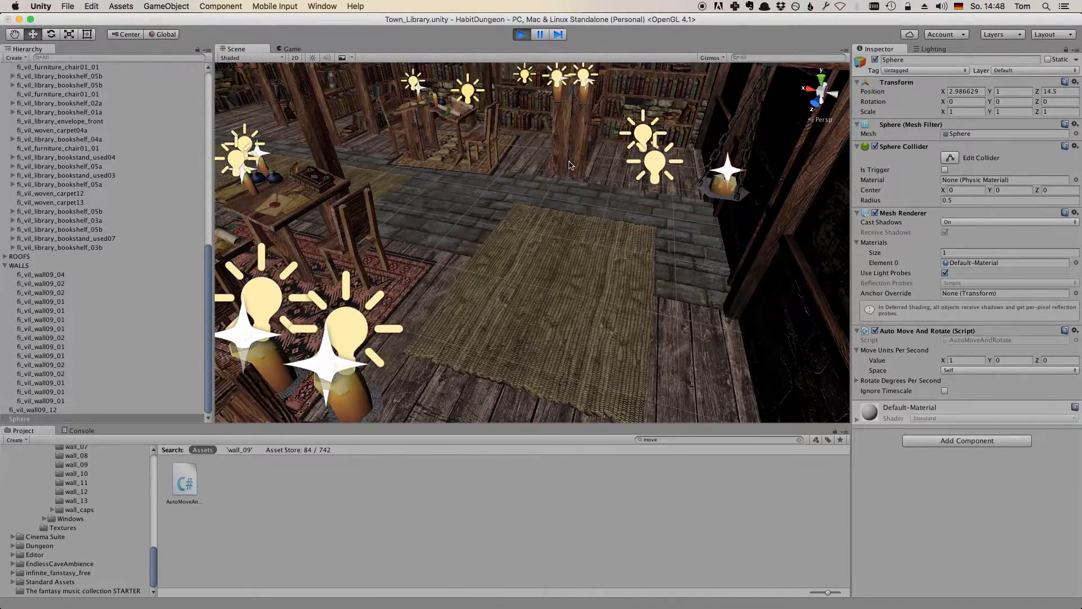
pyautogui.press('f')
pyautogui.press('f')
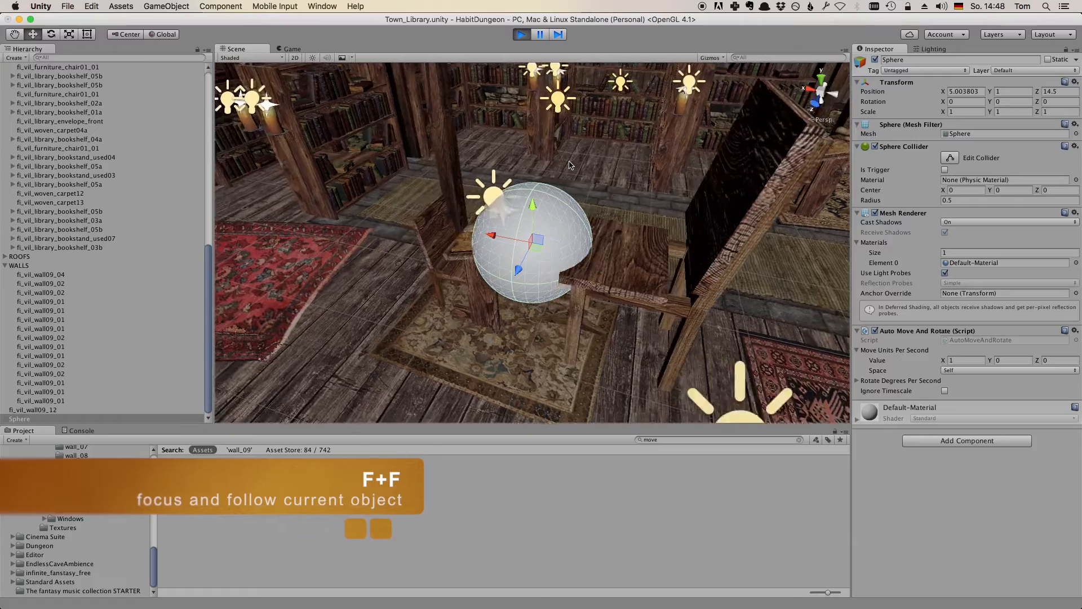
# Examine the followed sphere from different distances and angles while it travels through the library and beyond its wall
pyautogui.scroll(-6, 630, 183)
pyautogui.scroll(-3, 629, 183)
pyautogui.keyDown('alt'); pyautogui.moveTo(630, 183); pyautogui.dragTo(674, 198); pyautogui.keyUp('alt')
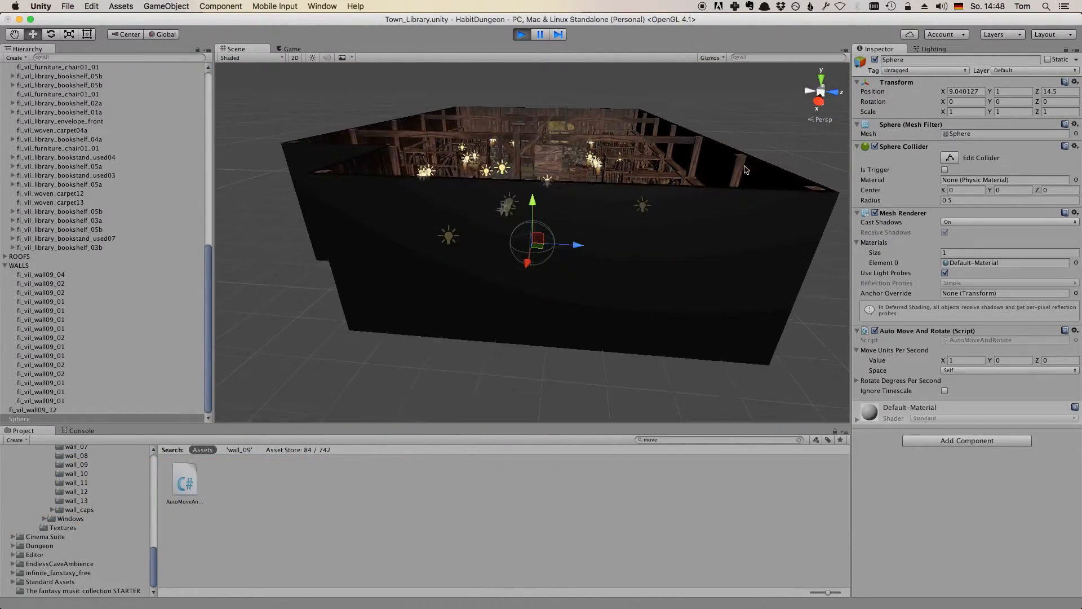
pyautogui.scroll(-10, 674, 199)
pyautogui.scroll(10, 584, 223)
pyautogui.keyDown('alt'); pyautogui.moveTo(585, 222); pyautogui.dragTo(435, 233); pyautogui.keyUp('alt')
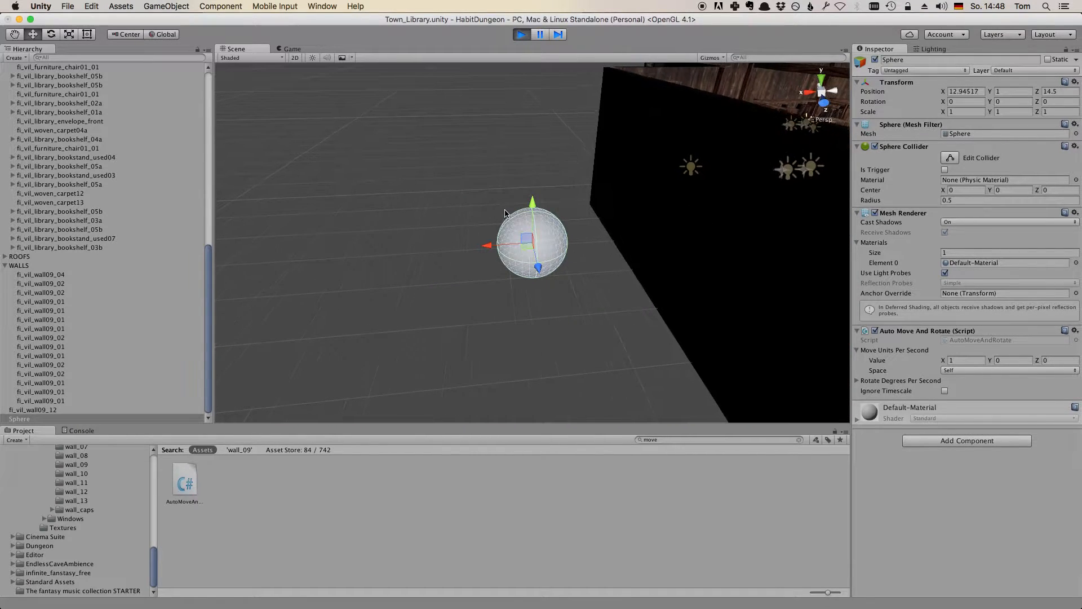
pyautogui.moveTo(602, 169); pyautogui.dragTo(327, 200)
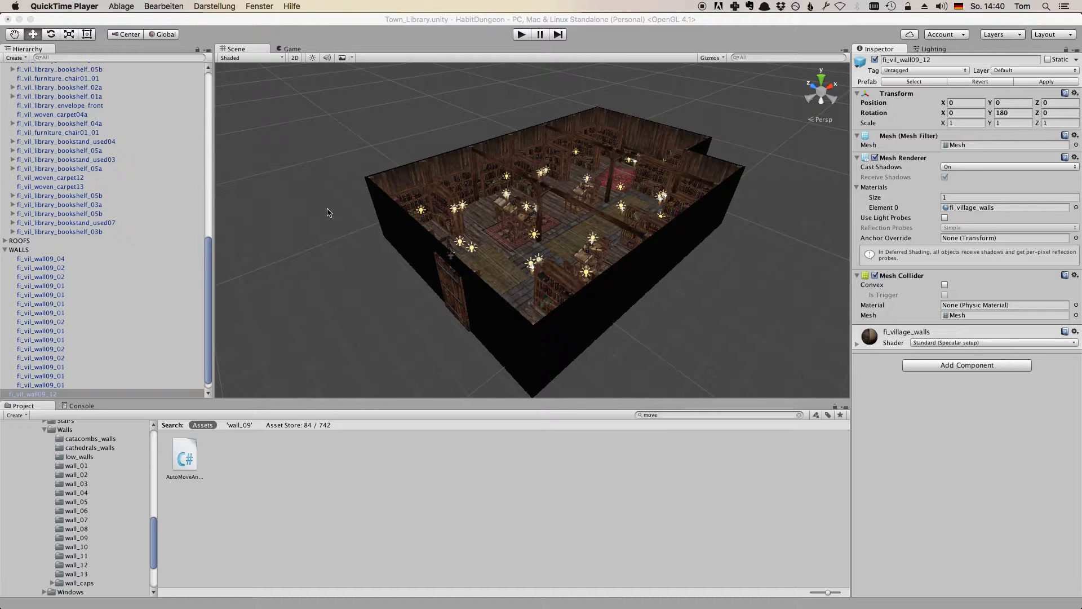
# Open the snap settings to review the move, scale and rotation increments, and close them
pyautogui.click(140, 24)
pyautogui.click(121, 6)
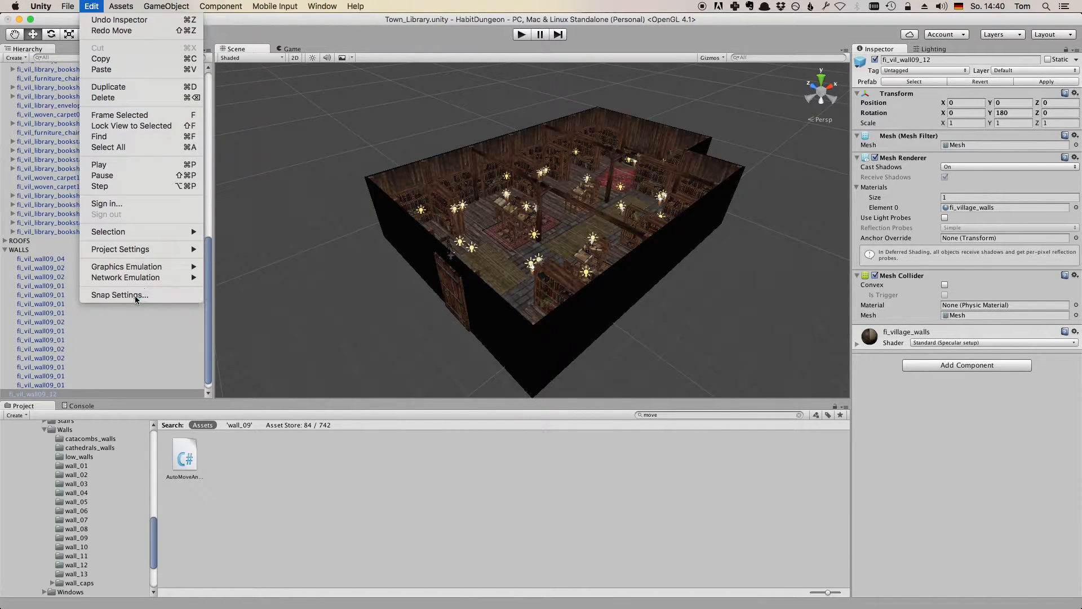
pyautogui.click(135, 295)
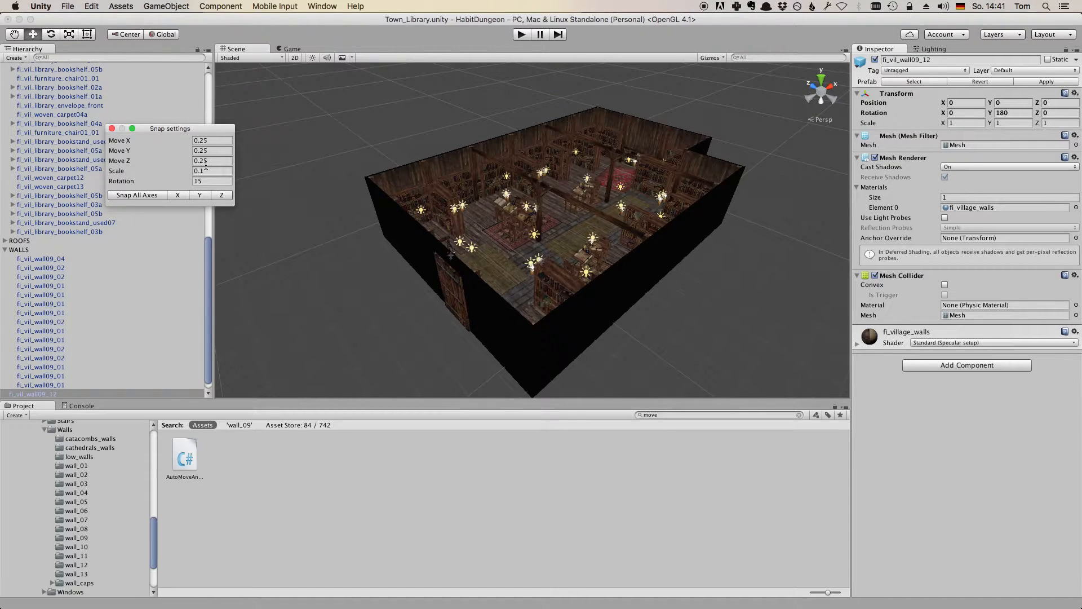
pyautogui.click(112, 130)
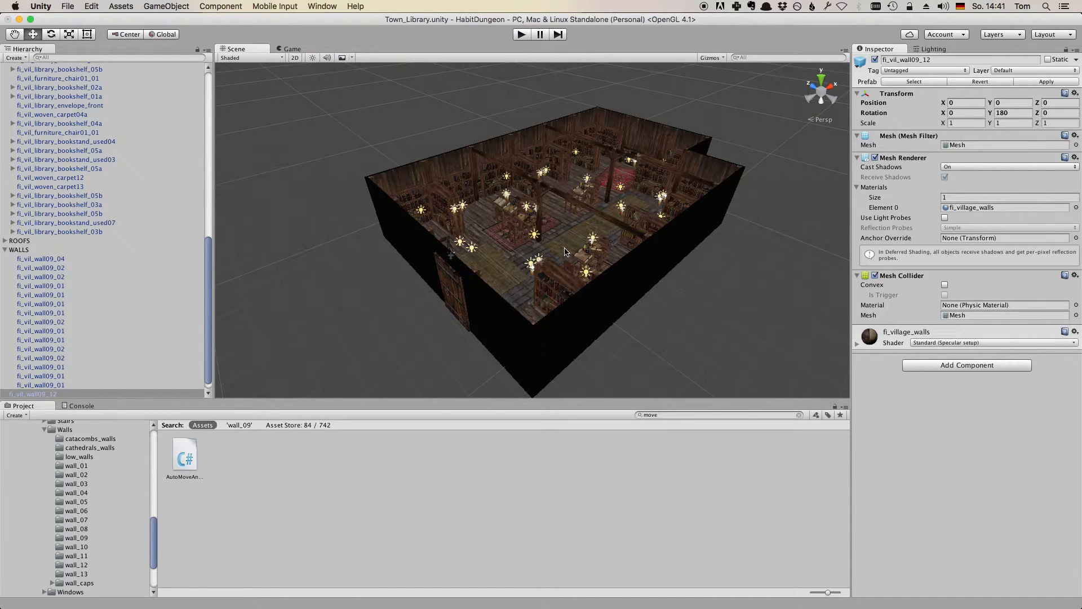
# Move the entrance wall piece fi_vil_wall09_12 in front of the library door, to position X -5, Z 12.5
pyautogui.keyDown('alt'); pyautogui.moveTo(568, 248); pyautogui.dragTo(609, 285); pyautogui.keyUp('alt')
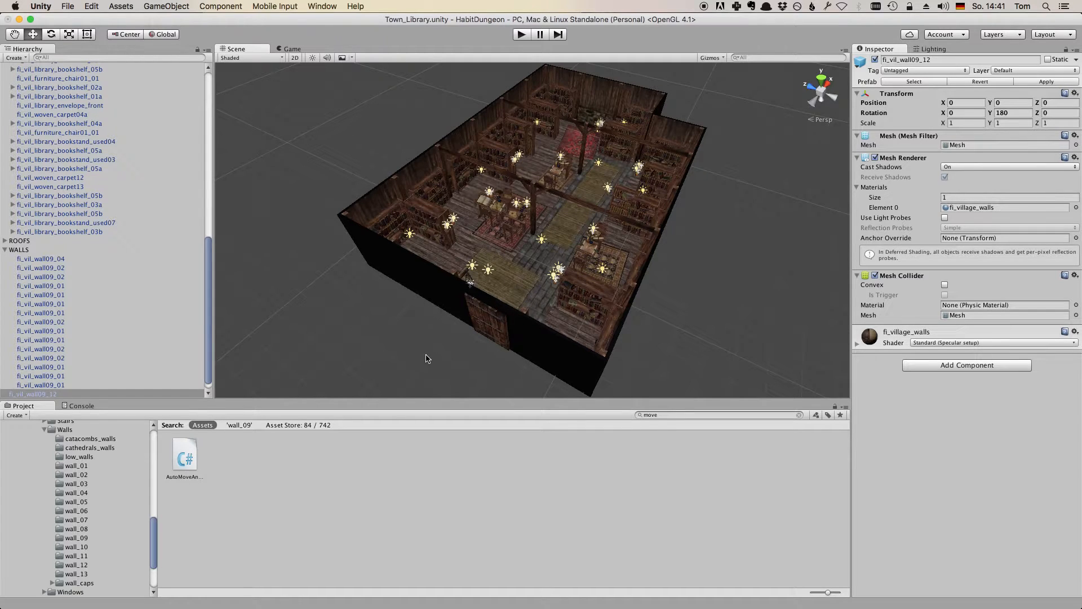
pyautogui.moveTo(641, 310)
pyautogui.keyDown('alt'); pyautogui.mouseDown()
pyautogui.moveTo(734, 307)
pyautogui.moveTo(727, 292)
pyautogui.moveTo(626, 280)
pyautogui.moveTo(642, 290)
pyautogui.mouseUp(); pyautogui.keyUp('alt')
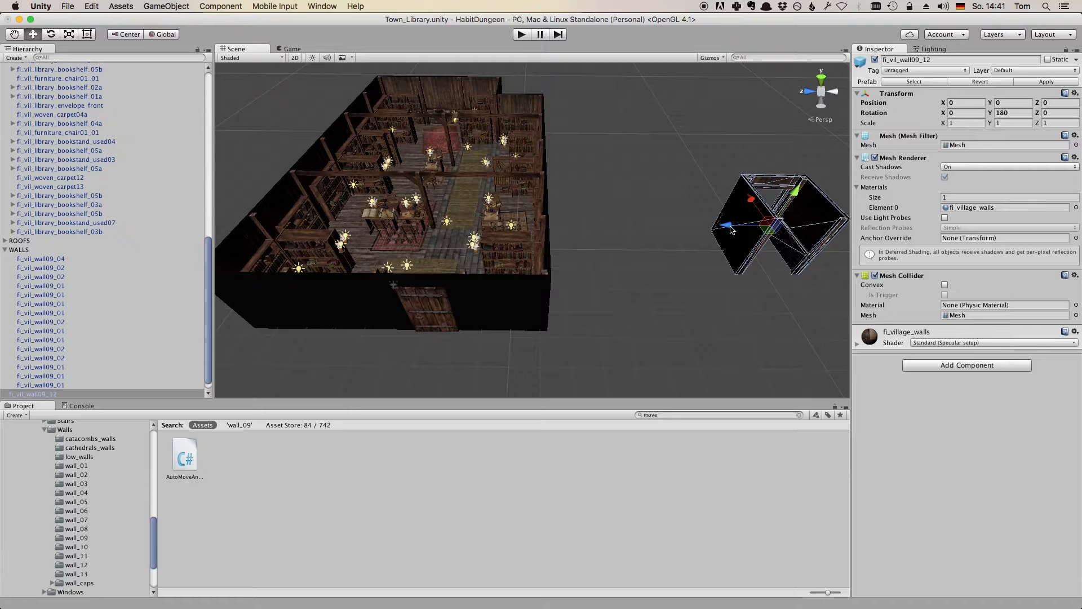
pyautogui.moveTo(730, 228); pyautogui.dragTo(407, 239)
pyautogui.moveTo(459, 198); pyautogui.dragTo(439, 286)
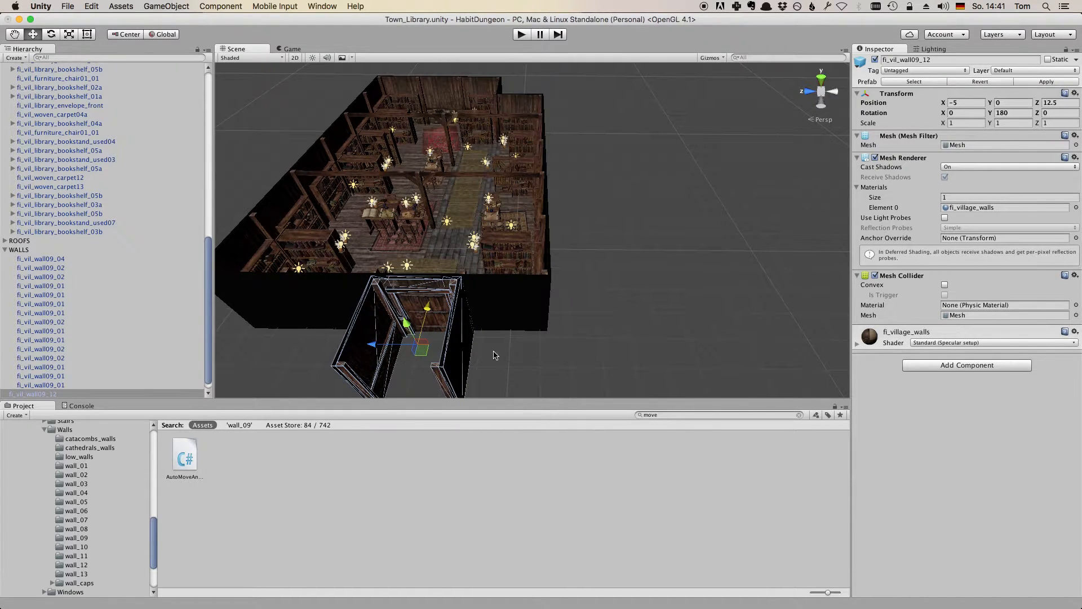
pyautogui.keyDown('alt'); pyautogui.moveTo(490, 359); pyautogui.dragTo(551, 298); pyautogui.keyUp('alt')
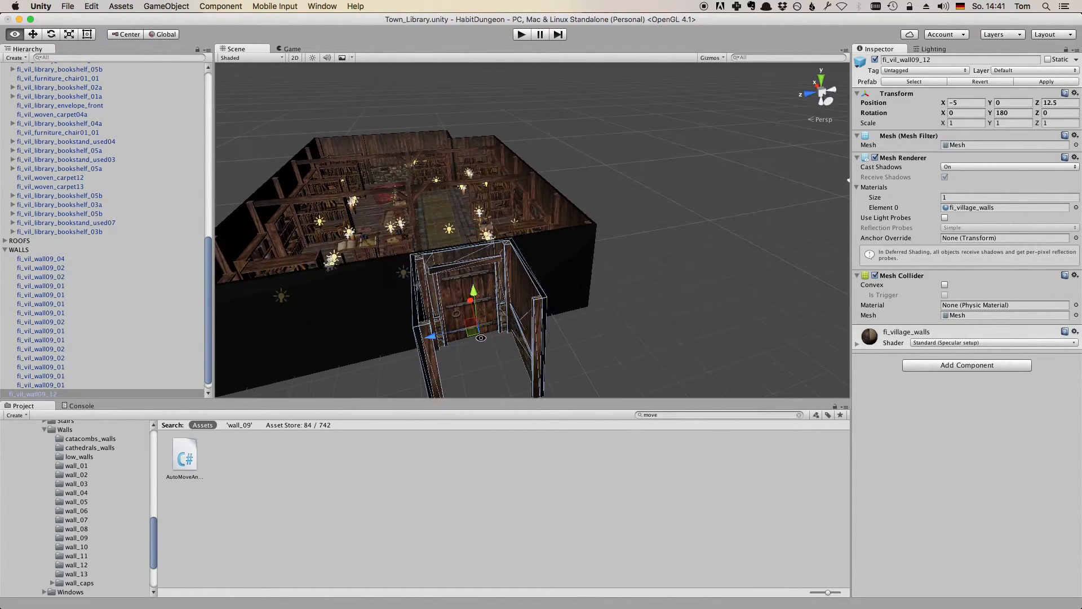
# Pull the entrance wall piece away from the library door to about X -6.34, Z 11.25
pyautogui.moveTo(430, 337); pyautogui.dragTo(662, 262)
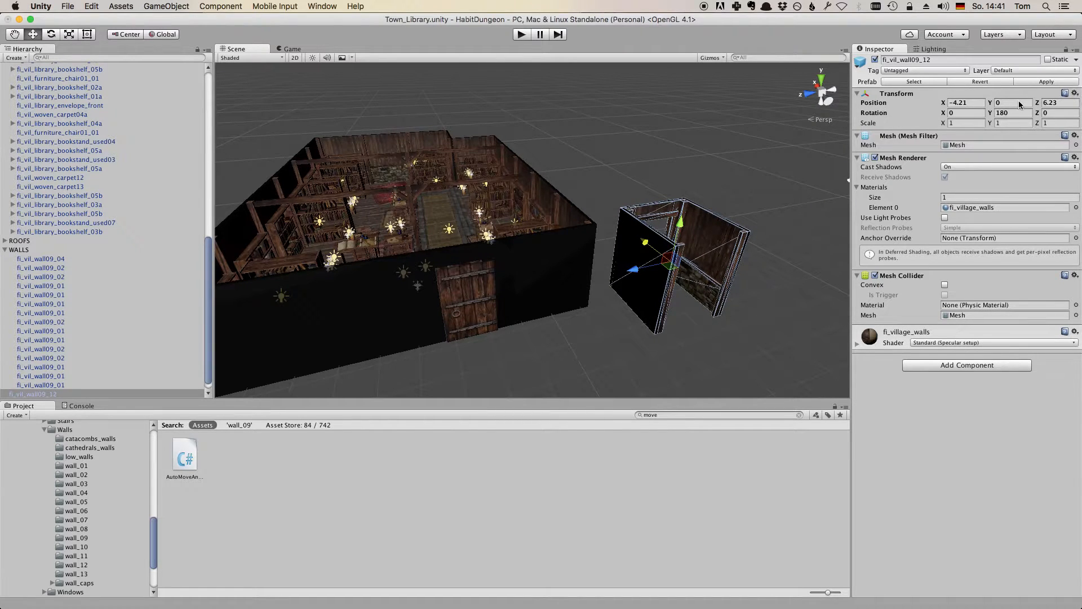
pyautogui.keyDown('alt'); pyautogui.moveTo(580, 341); pyautogui.dragTo(715, 310); pyautogui.keyUp('alt')
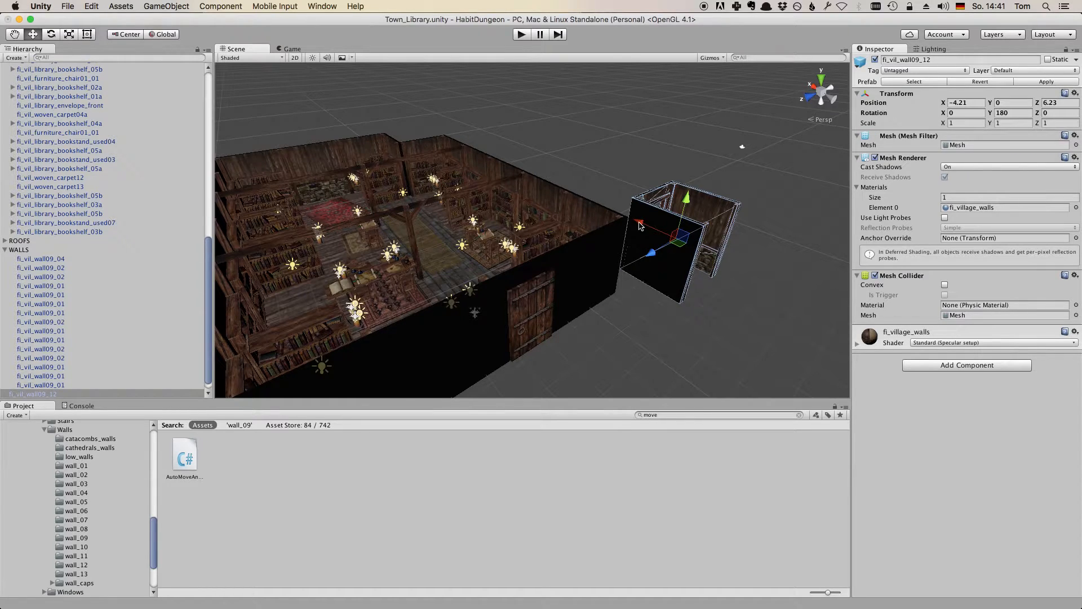
pyautogui.moveTo(640, 226); pyautogui.dragTo(696, 245)
pyautogui.moveTo(715, 289); pyautogui.dragTo(640, 338)
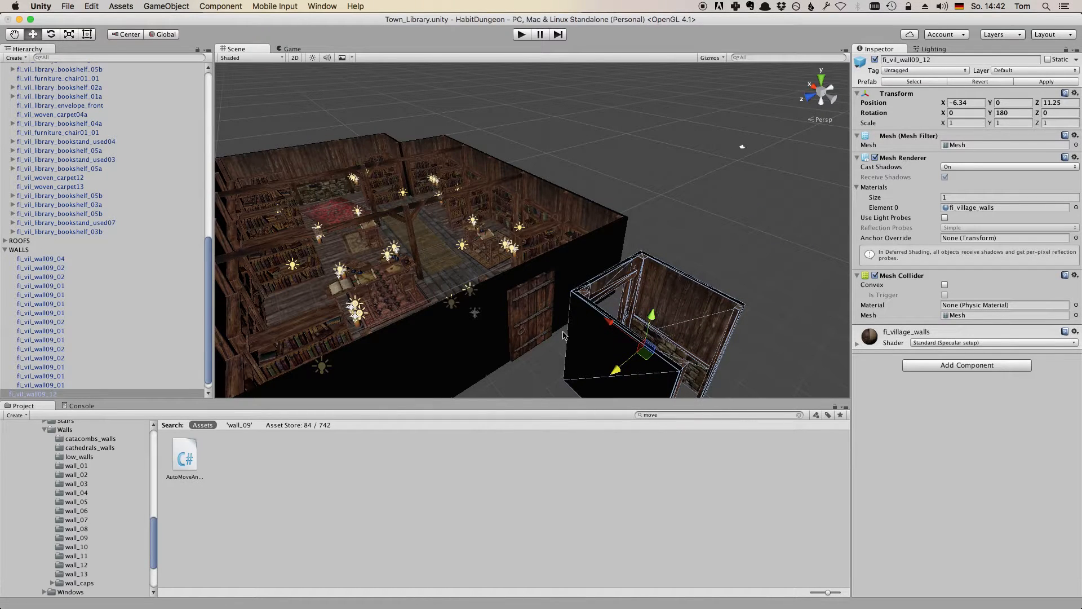
# Vertex-snap the entrance piece's lower corner to the library wall's lower corner beside the door, at X -5, Z 12.5
pyautogui.scroll(3, 636, 296)
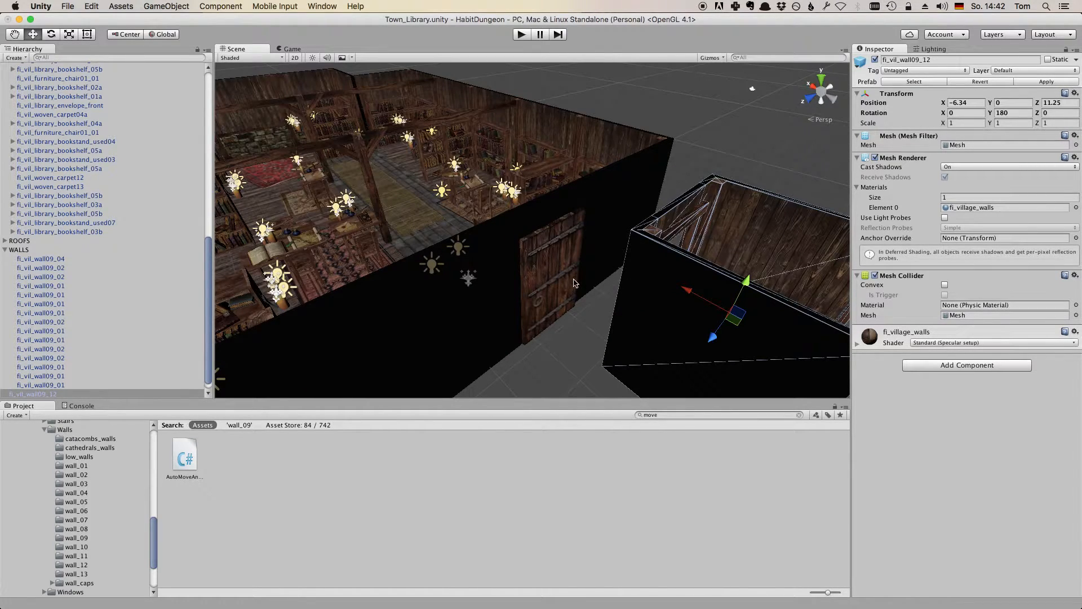
pyautogui.press('v')
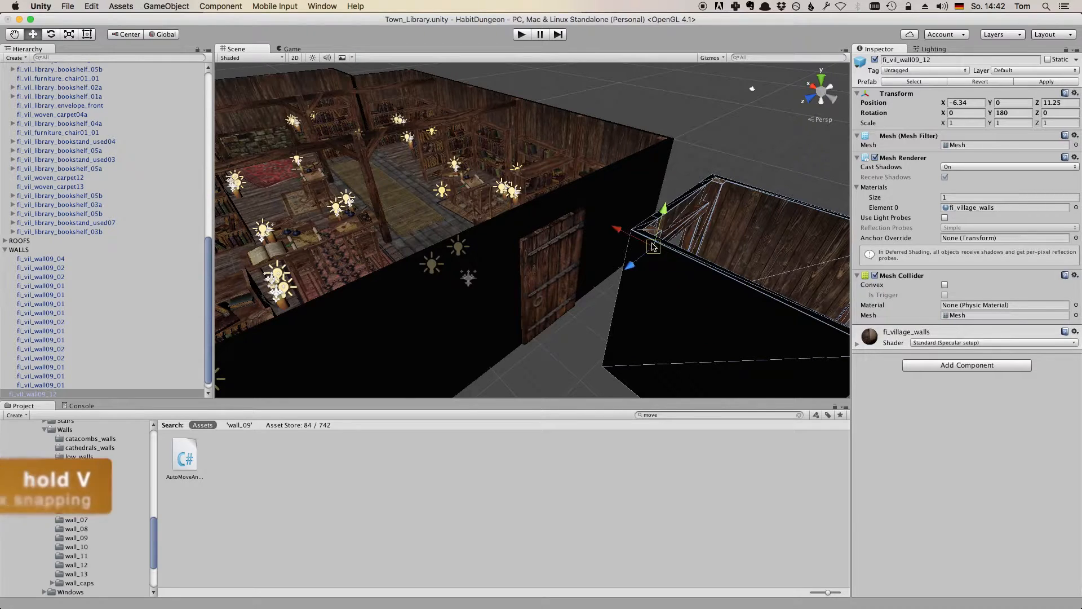
pyautogui.moveTo(714, 188); pyautogui.dragTo(623, 246)
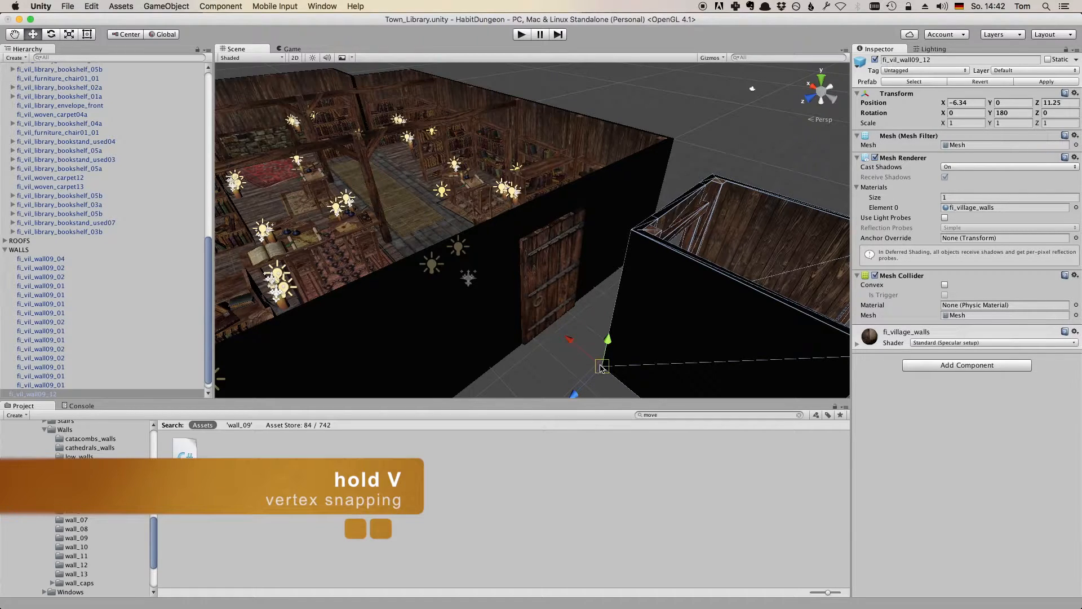
pyautogui.moveTo(602, 365); pyautogui.dragTo(498, 360)
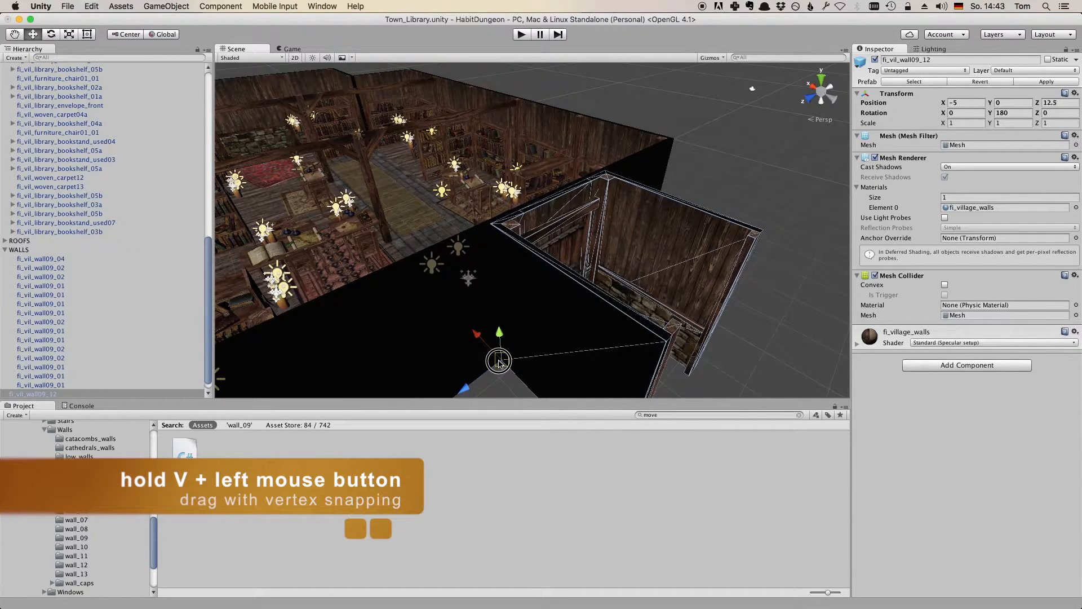
# Inspect the joint by selecting the adjoining library wall section and the entrance wall piece in turn
pyautogui.click(437, 315)
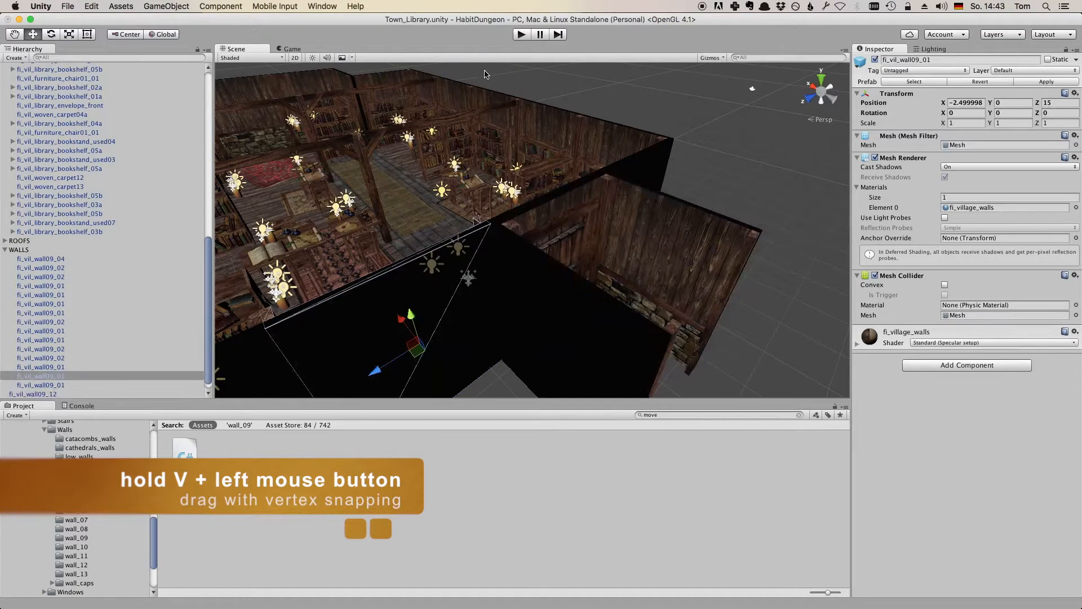
pyautogui.click(541, 204)
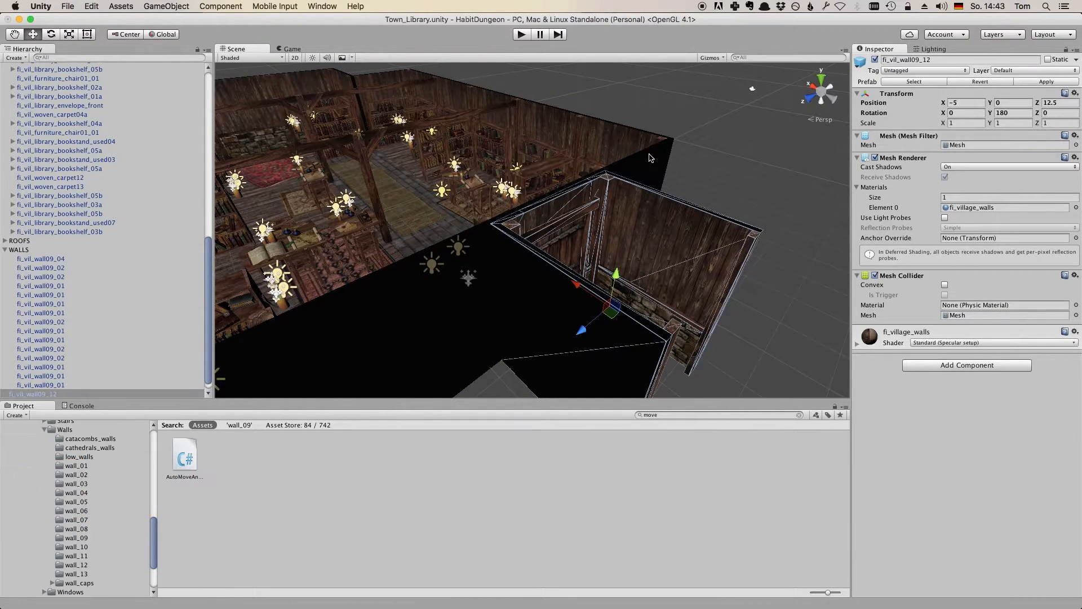
pyautogui.click(648, 154)
pyautogui.click(477, 334)
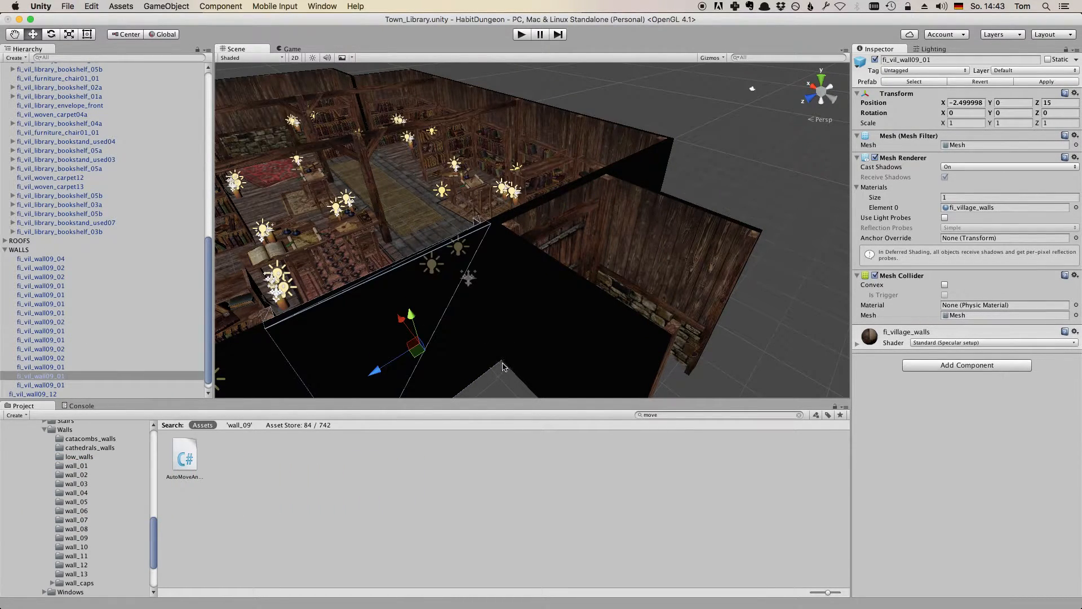
# Select the wooden pillar in front of the bookshelves inside the library and move it with vertex snapping
pyautogui.moveTo(711, 333)
pyautogui.keyDown('alt'); pyautogui.mouseDown()
pyautogui.moveTo(601, 293)
pyautogui.moveTo(671, 326)
pyautogui.moveTo(720, 333)
pyautogui.moveTo(724, 316)
pyautogui.mouseUp(); pyautogui.keyUp('alt')
pyautogui.scroll(5, 435, 276)
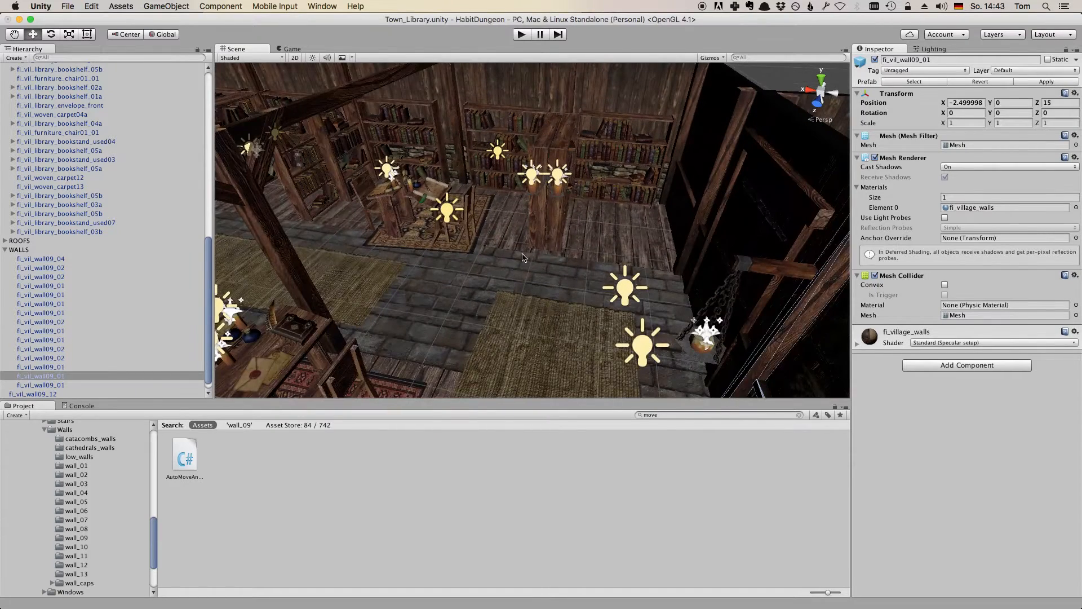
pyautogui.click(558, 235)
pyautogui.press('v')
pyautogui.moveTo(561, 255); pyautogui.dragTo(523, 185)
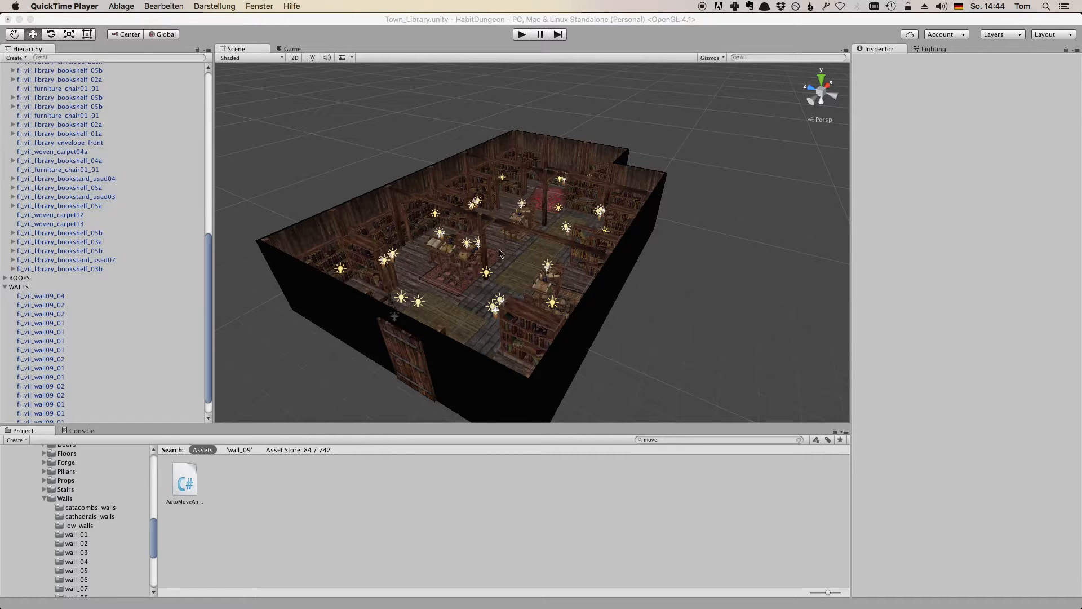
# Select the long woven carpet fi_vil_woven_carpet04a on the library's stone aisle
pyautogui.scroll(5, 513, 275)
pyautogui.keyDown('alt'); pyautogui.moveTo(500, 265); pyautogui.dragTo(576, 288); pyautogui.keyUp('alt')
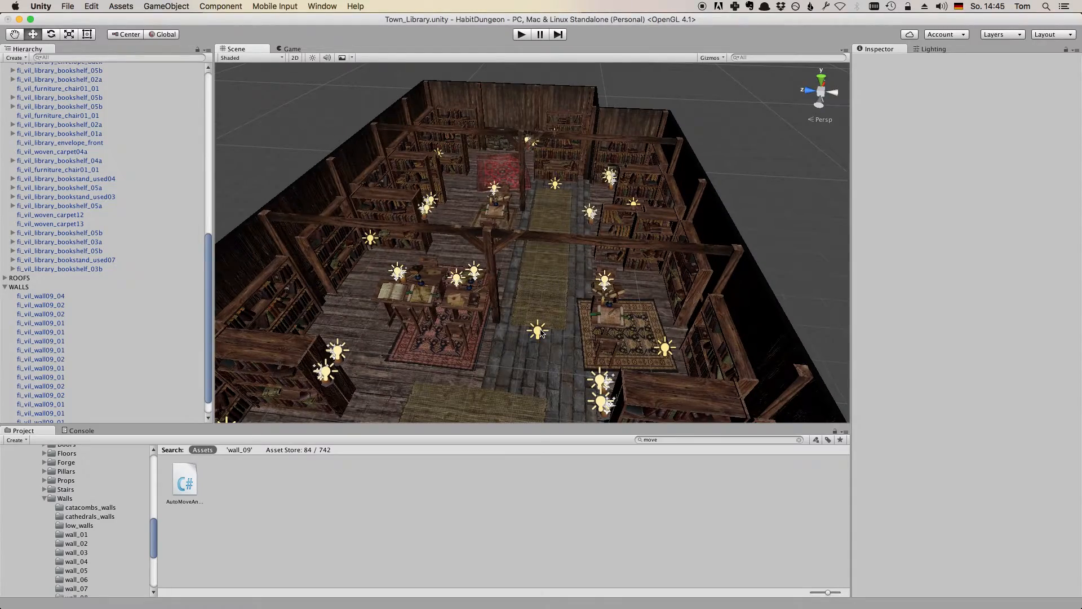
pyautogui.scroll(5, 541, 296)
pyautogui.click(554, 293)
pyautogui.scroll(-3, 553, 293)
pyautogui.keyDown('alt'); pyautogui.moveTo(565, 305); pyautogui.dragTo(404, 334); pyautogui.keyUp('alt')
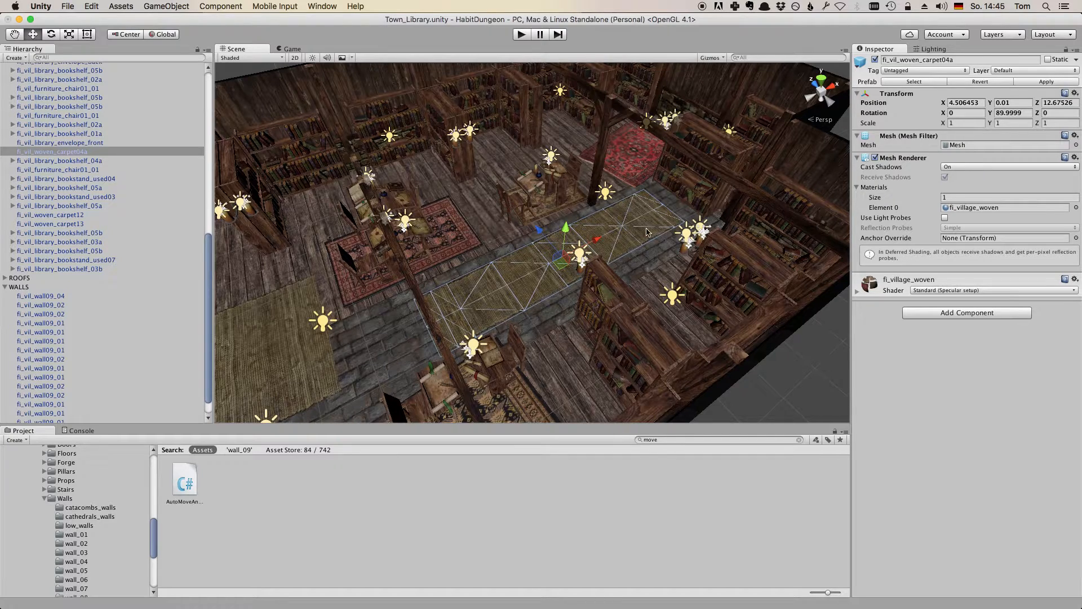
# Try sliding the aisle carpet back and forth along its X axis
pyautogui.moveTo(600, 241); pyautogui.dragTo(532, 275)
pyautogui.moveTo(564, 260); pyautogui.dragTo(597, 251)
pyautogui.press('super+c')
# Try setting the aisle carpet's Position X to 4.806453, and undo the change
pyautogui.click(972, 104)
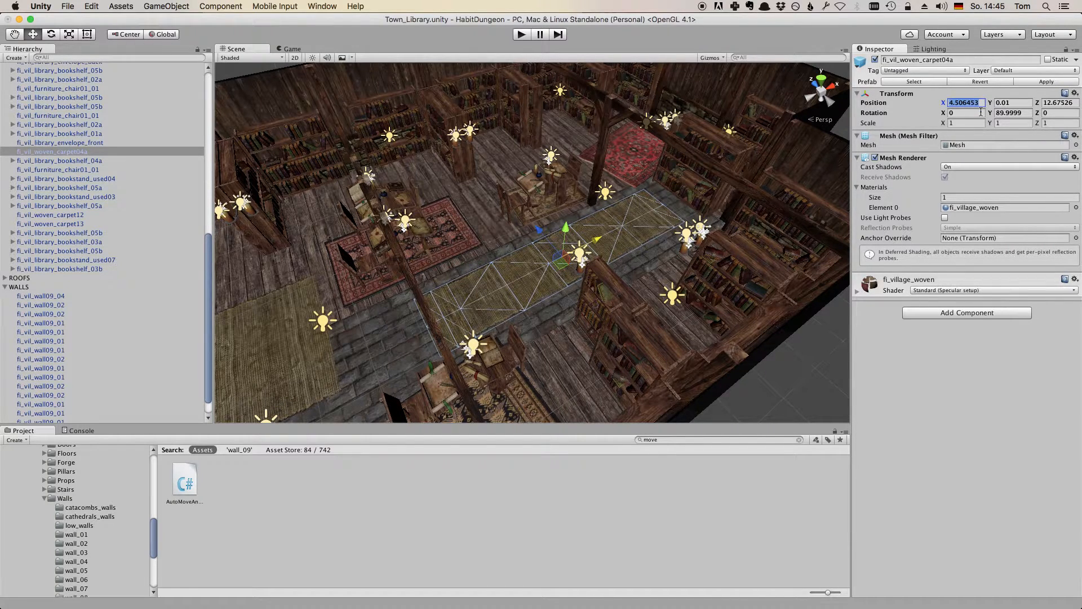
pyautogui.press('Right')
pyautogui.hotkey('shift', 'Right')
pyautogui.write('8')
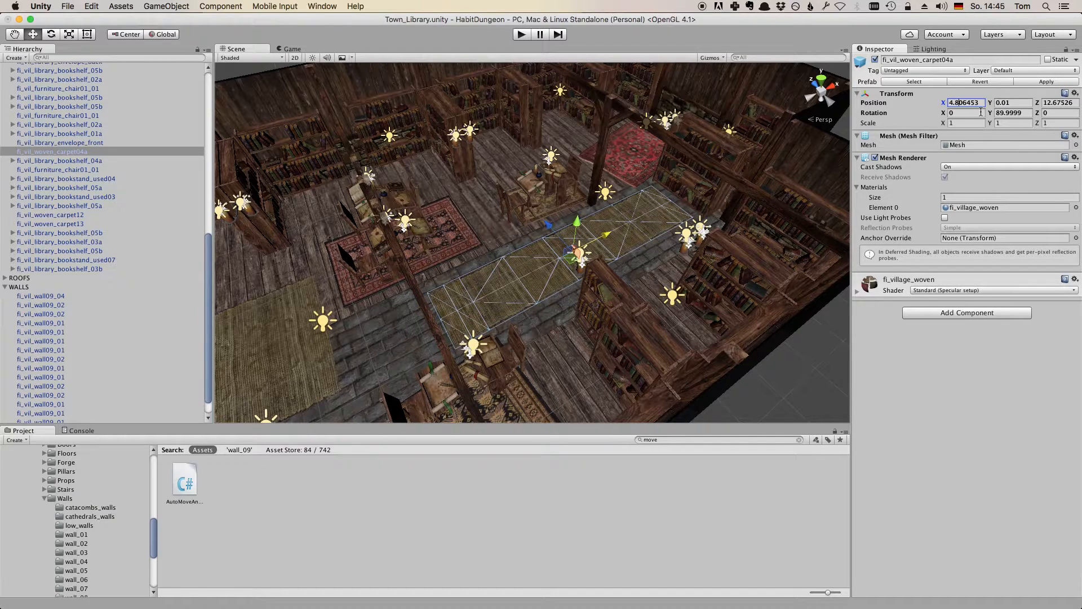
pyautogui.press('Tab')
pyautogui.press('super+z')
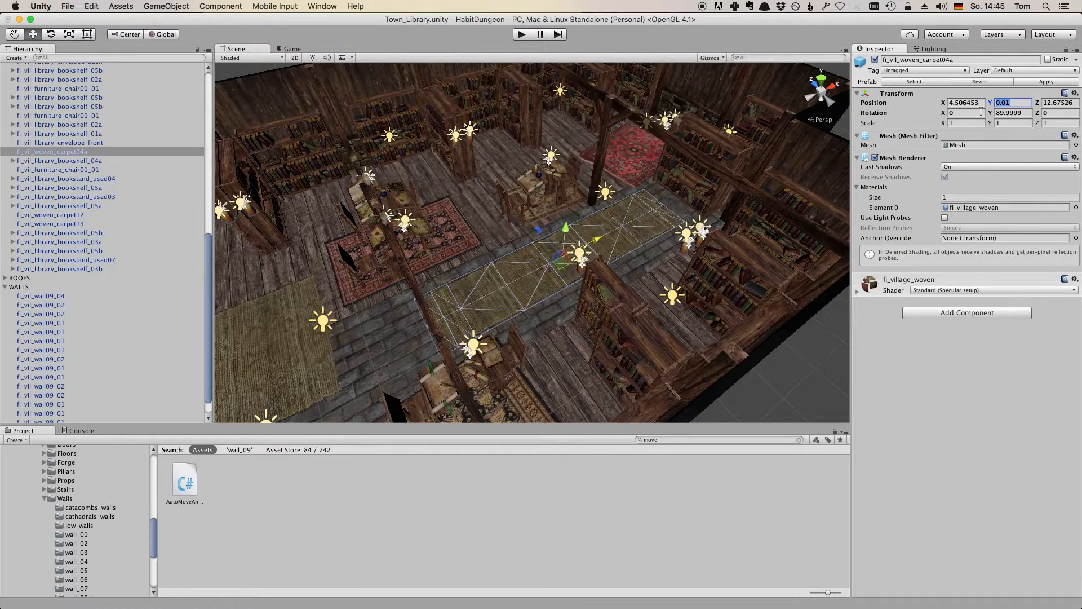
# Increase the aisle carpet's Position X by 0.3 to 4.806453
pyautogui.press('Left')
pyautogui.hotkey('shift', 'Tab')
pyautogui.write('+0.3')
pyautogui.press('Tab')
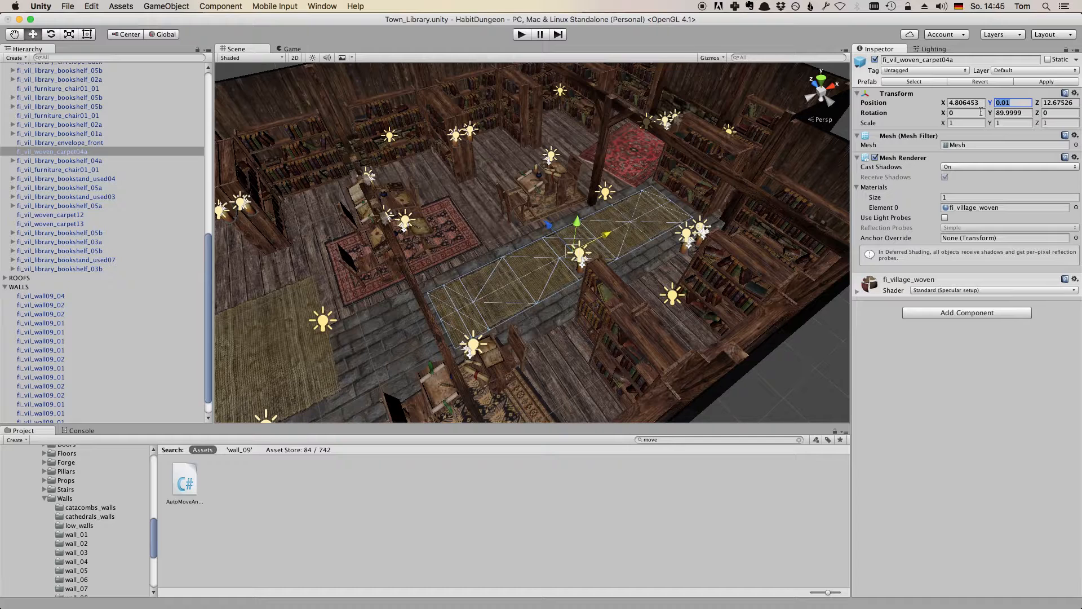
# Step through the aisle carpet's remaining position and rotation values up to Scale X
pyautogui.press('Tab')
pyautogui.press('Tab')
pyautogui.press('Tab')
pyautogui.press('Tab')
pyautogui.press('Tab')
pyautogui.press('Tab')
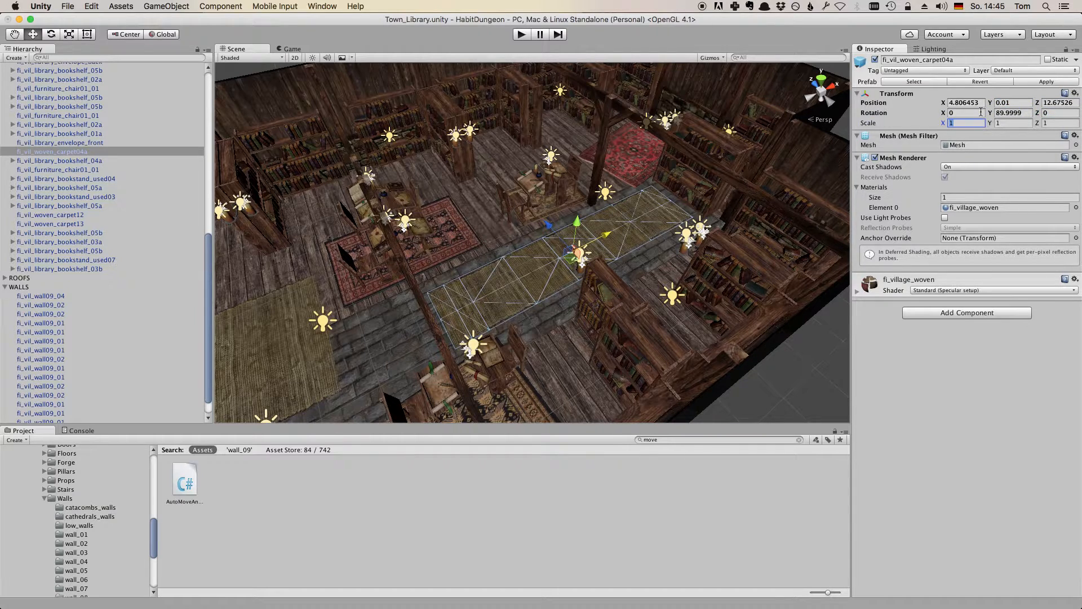
# Select the wooden chair beside the desk next to the aisle and set its Scale to 2 on X, Y and Z
pyautogui.click(512, 204)
pyautogui.click(966, 123)
pyautogui.write('1')
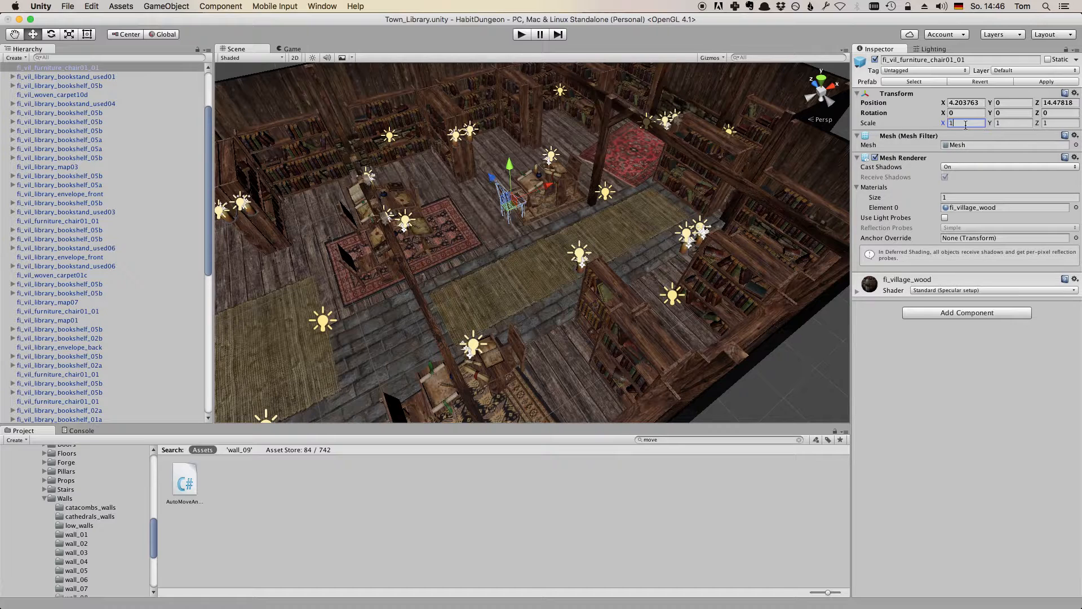
pyautogui.press('BackSpace')
pyautogui.write('2')
pyautogui.press('Tab')
pyautogui.write('2')
pyautogui.press('Tab')
pyautogui.write('2')
pyautogui.press('Return')
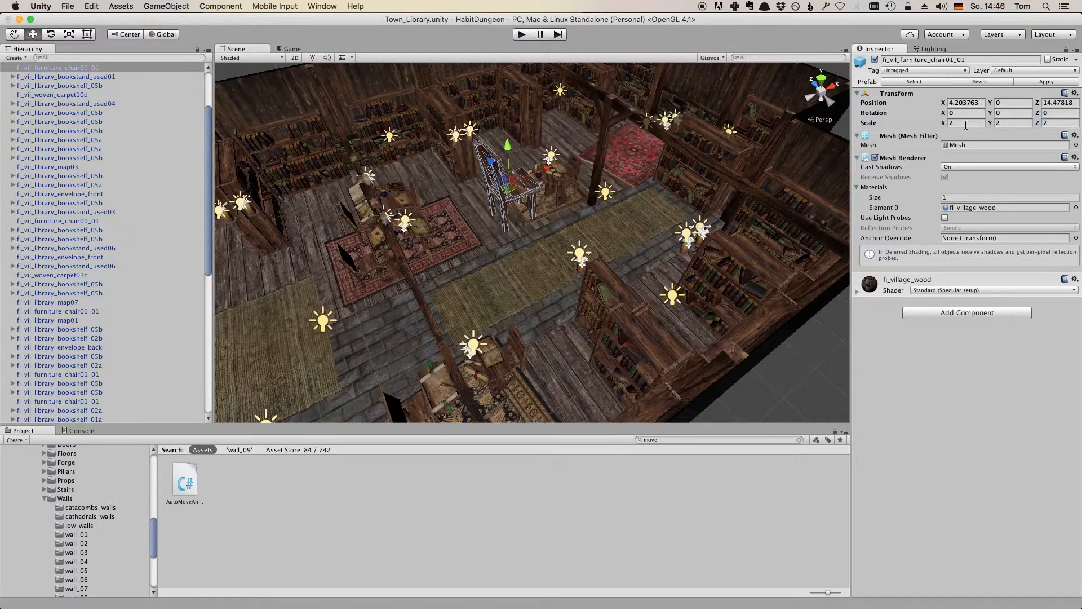
pyautogui.keyDown('alt'); pyautogui.moveTo(593, 190); pyautogui.dragTo(282, 159); pyautogui.keyUp('alt')
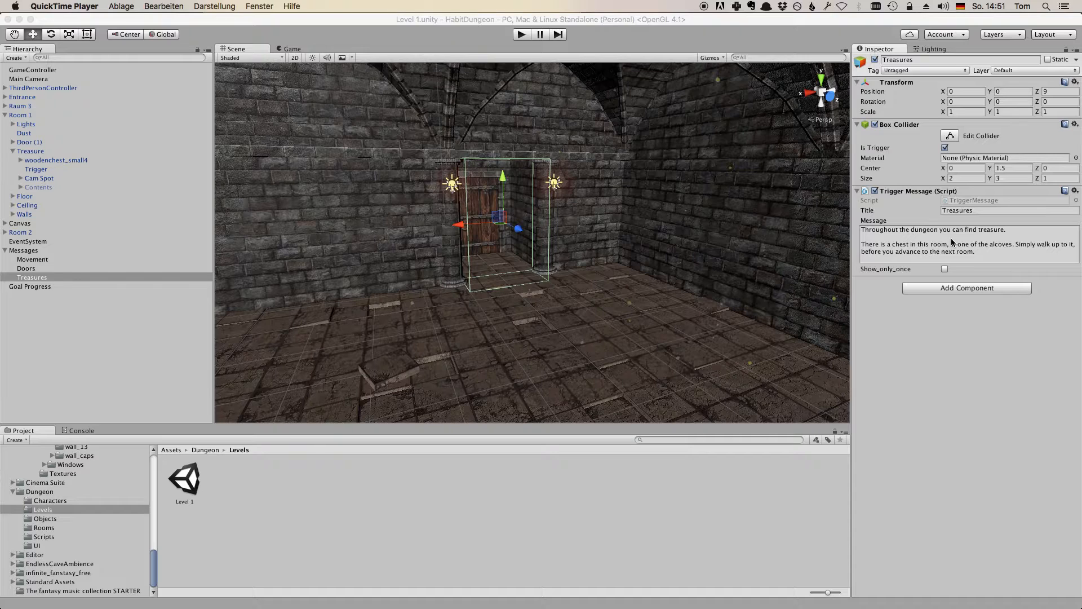
# Switch to Sublime Text and highlight the public string message line and the [TextArea(3,10)] attribute line in TriggerMessage.cs
pyautogui.press('super+Tab')
pyautogui.press('super+Tab')
pyautogui.press('super+Tab')
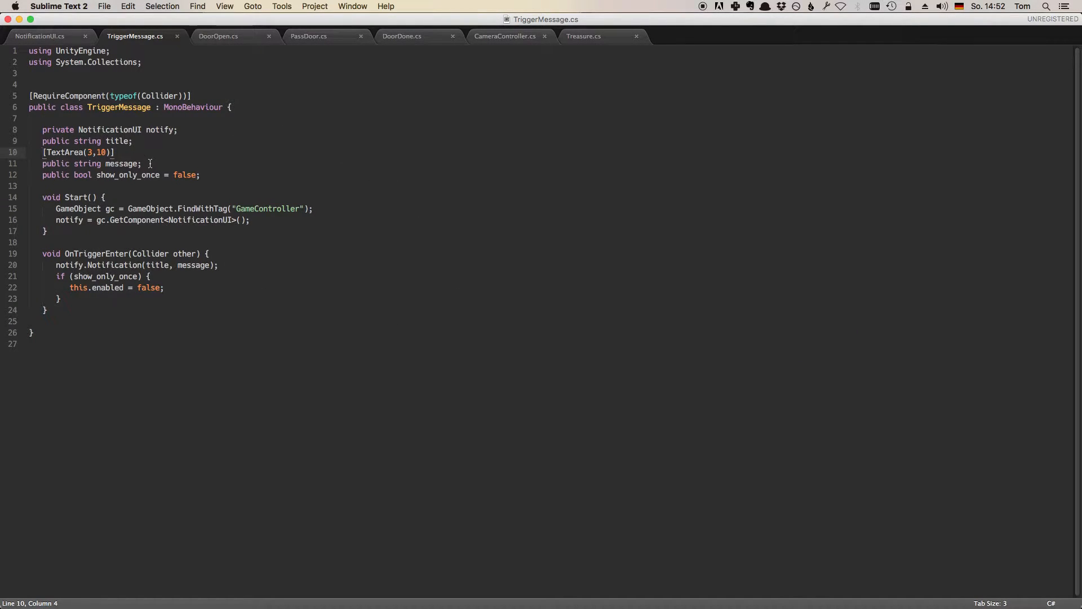
pyautogui.tripleClick(151, 165)
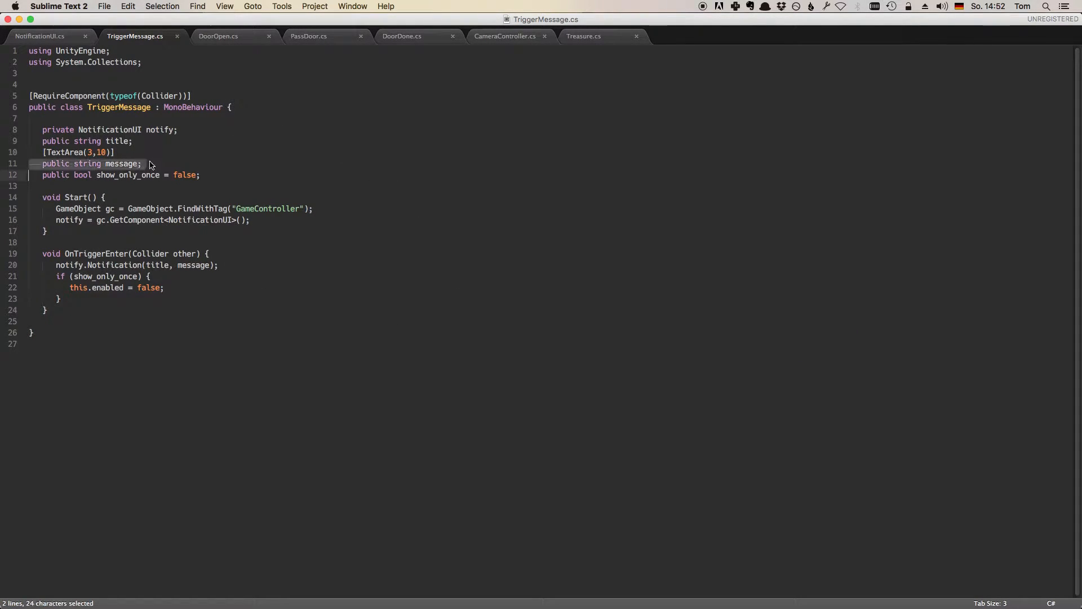
pyautogui.tripleClick(75, 157)
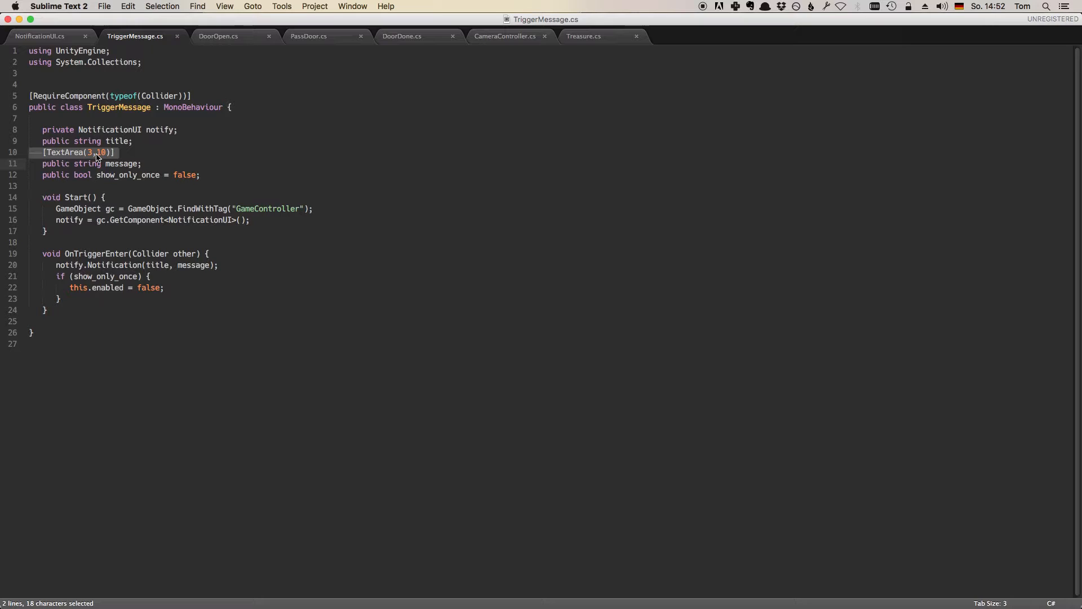
# Switch back to Unity, frame the Trigger of Room 1's Treasure in the scene, and widen the Inspector slightly
pyautogui.press('super+Tab')
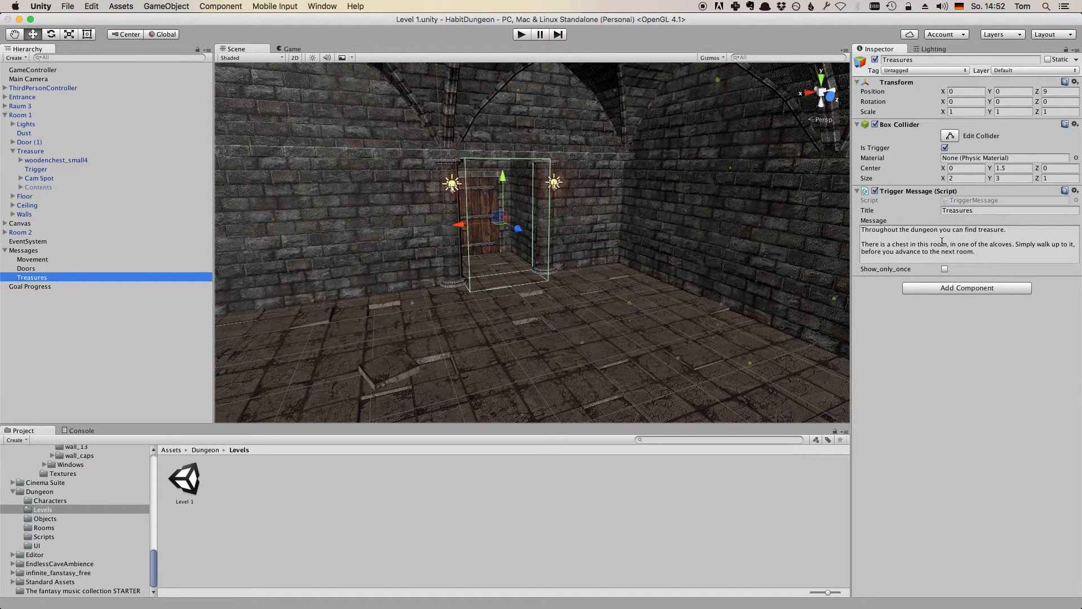
pyautogui.click(64, 169)
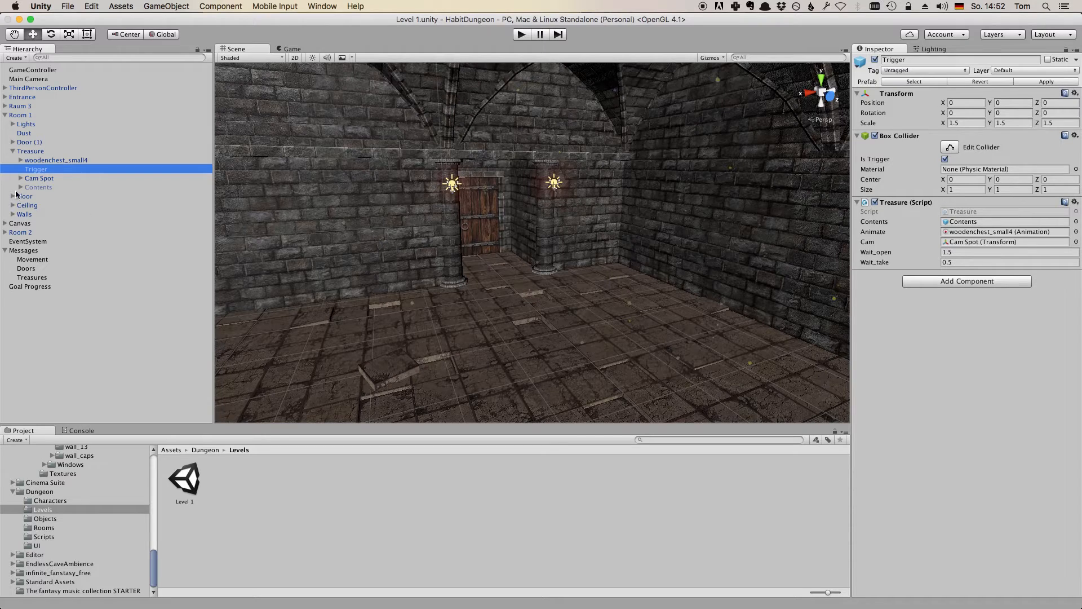
pyautogui.click(48, 169)
pyautogui.click(48, 163)
pyautogui.click(48, 168)
pyautogui.press('f')
pyautogui.moveTo(851, 265); pyautogui.dragTo(837, 288)
pyautogui.keyDown('alt'); pyautogui.moveTo(699, 287); pyautogui.dragTo(347, 289); pyautogui.keyUp('alt')
pyautogui.scroll(4, 366, 307)
# Select the Treasure's Trigger object and switch the Inspector to Debug mode
pyautogui.click(37, 169)
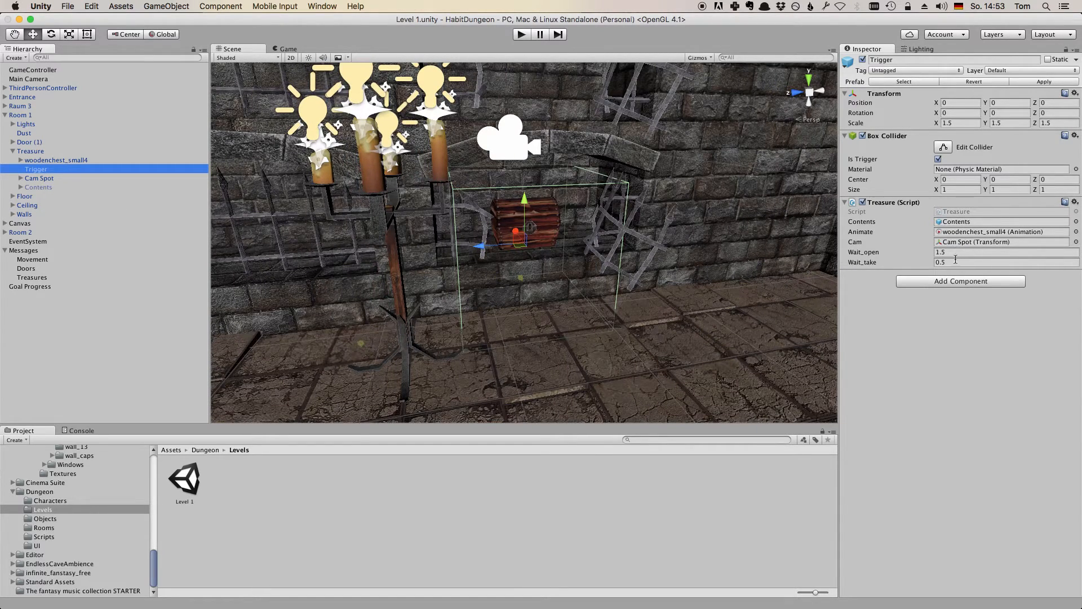
pyautogui.click(1074, 50)
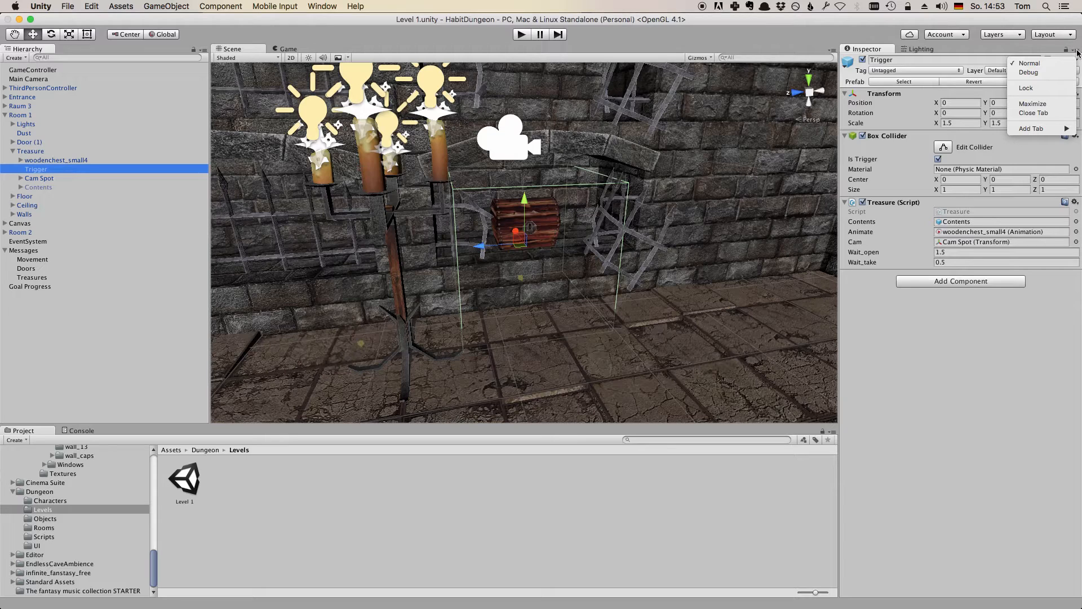
pyautogui.click(1030, 72)
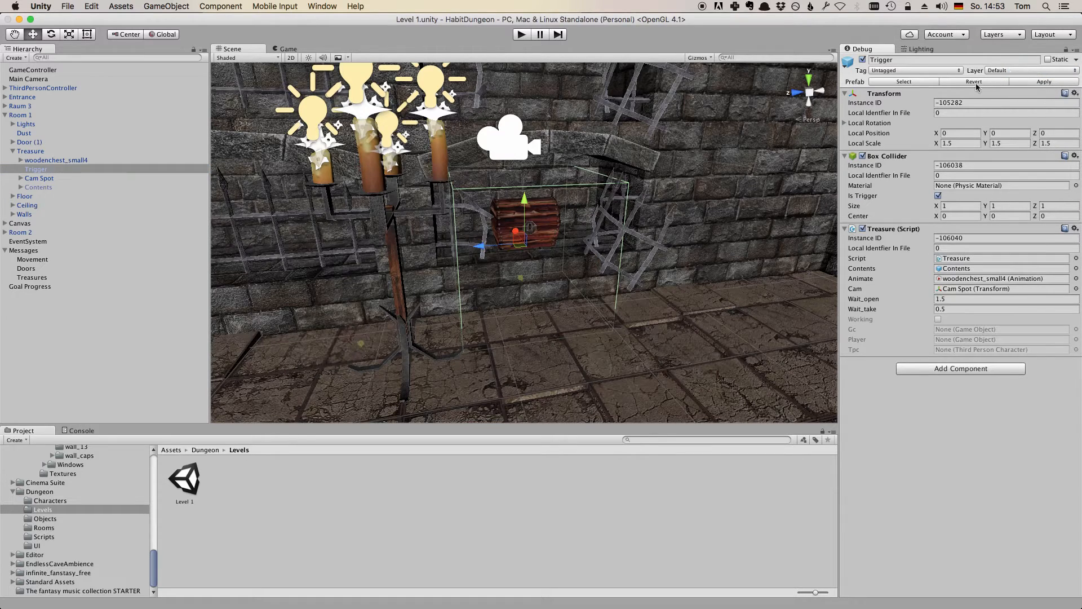